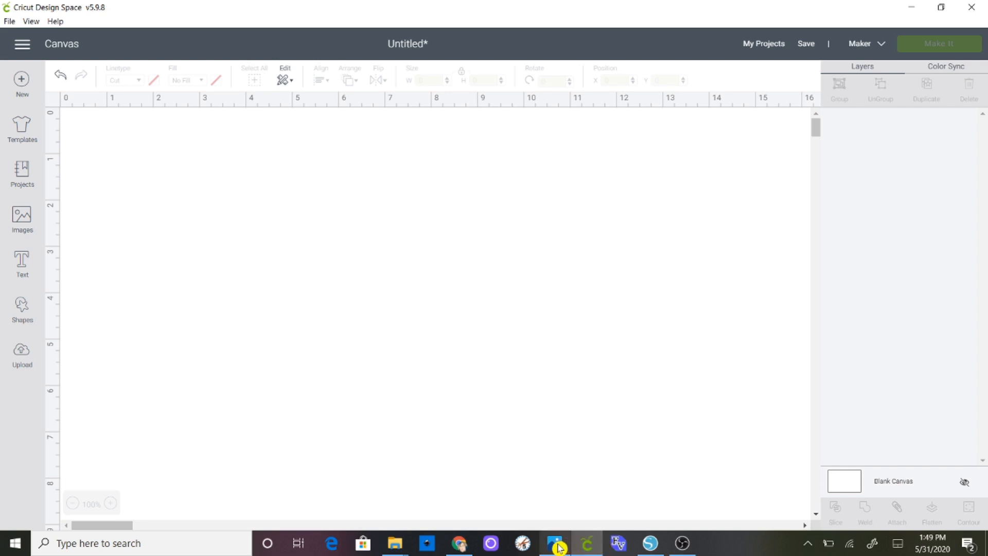
Examine the reference picture Sunflower Flag.jpg in Photos, and return to the blank canvas in Cricut Design Space.
mouse_move(558, 549)
left_click(539, 509)
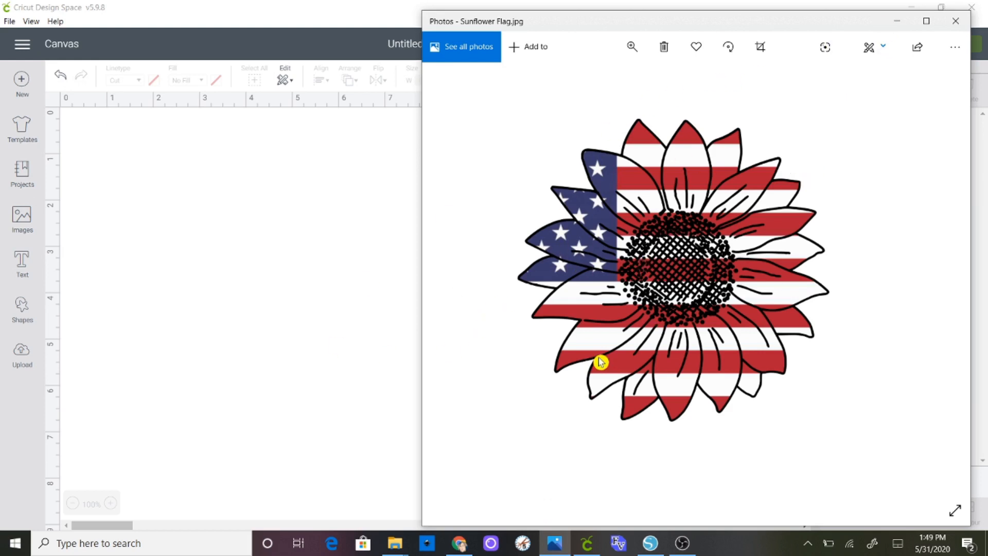
left_click(896, 26)
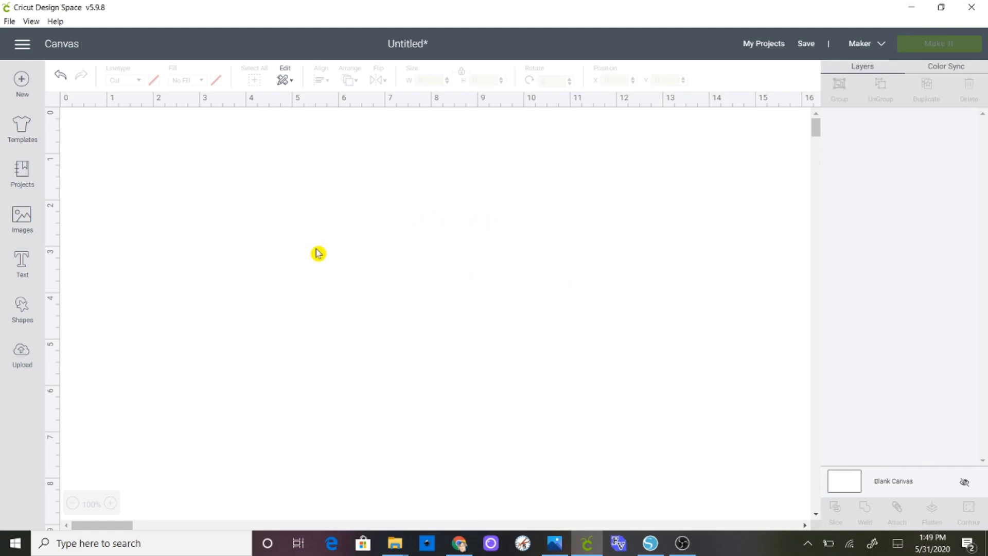
Search the image library for sunflower without the Uploaded filter and insert the free black outlined sunflower with the solid centre.
left_click(28, 217)
left_click_drag(340, 121, 259, 125)
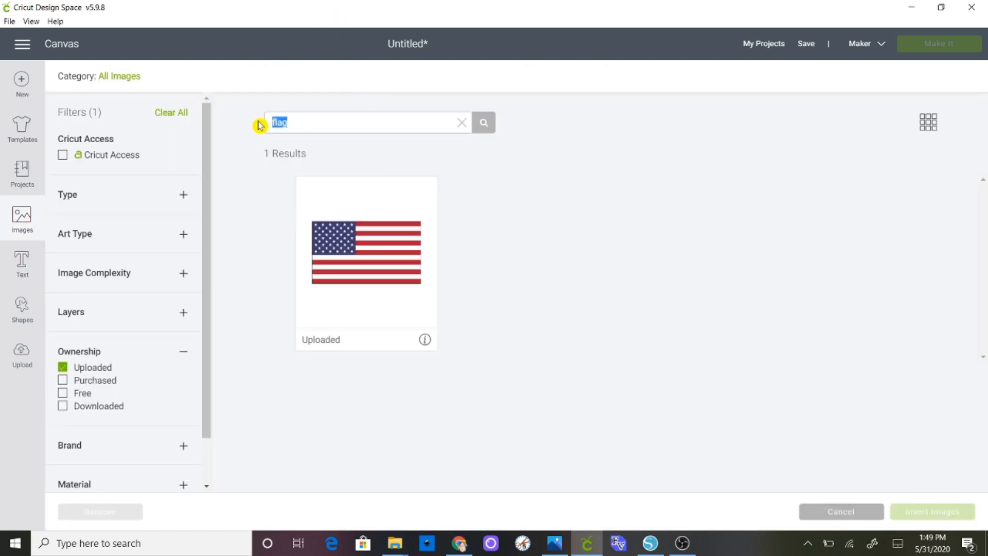
type("sunflower")
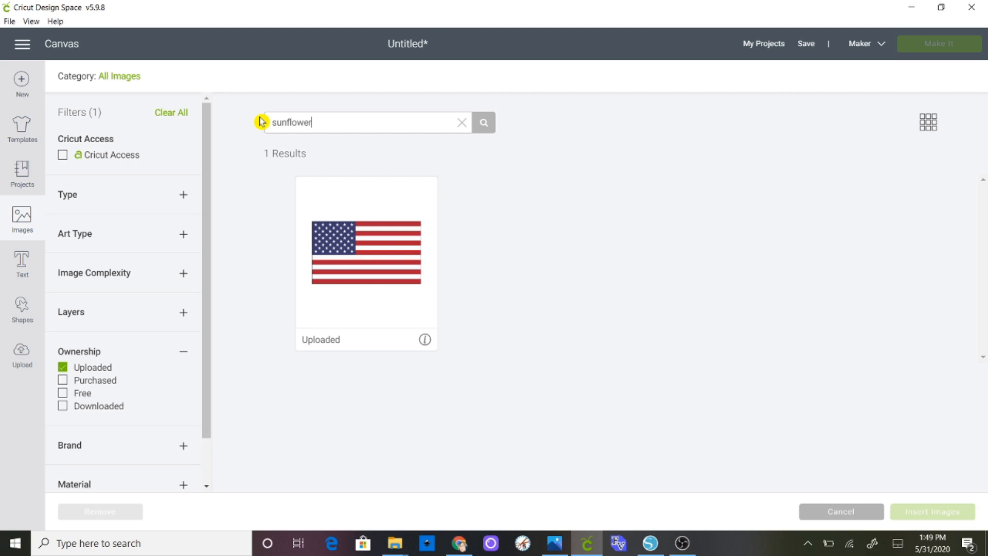
key("Return")
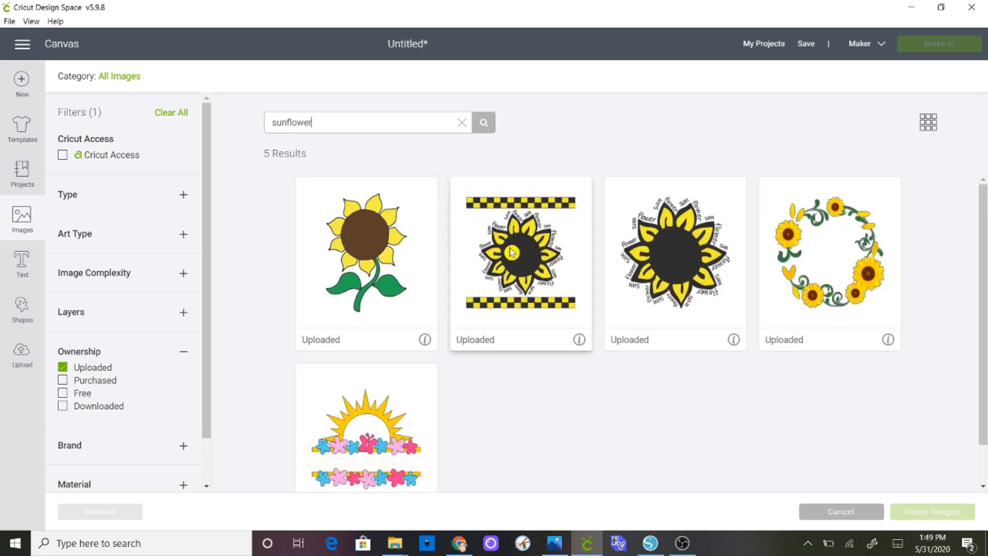
left_click(63, 371)
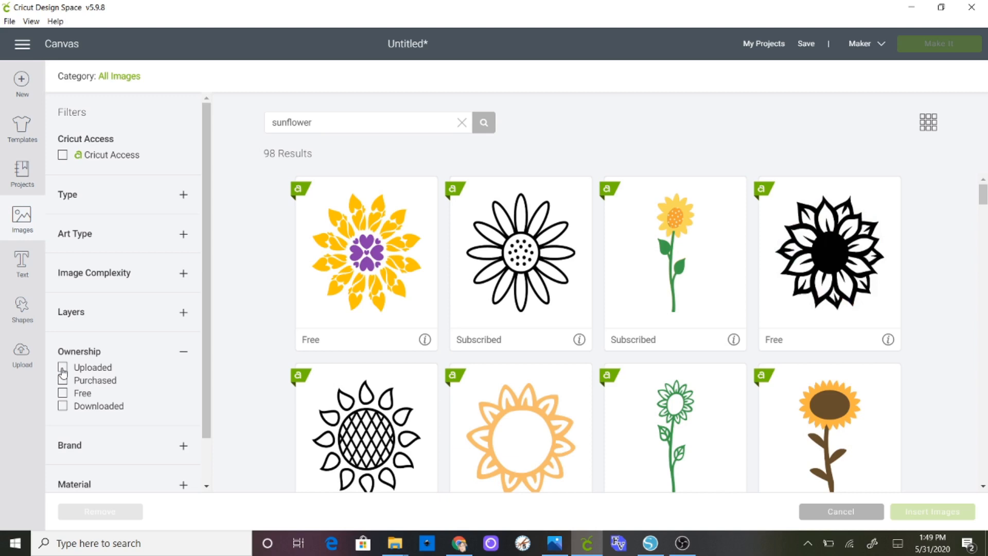
left_click(855, 275)
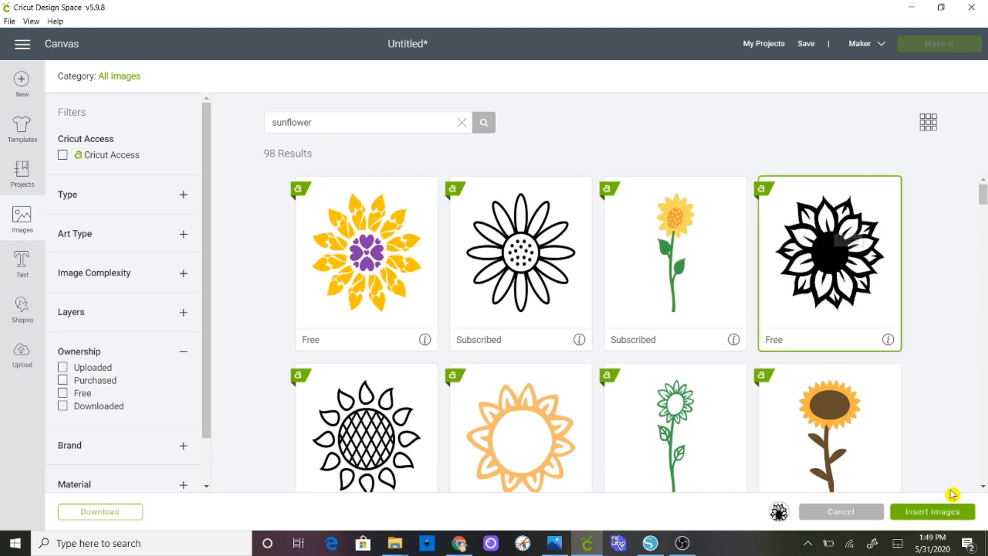
left_click(941, 515)
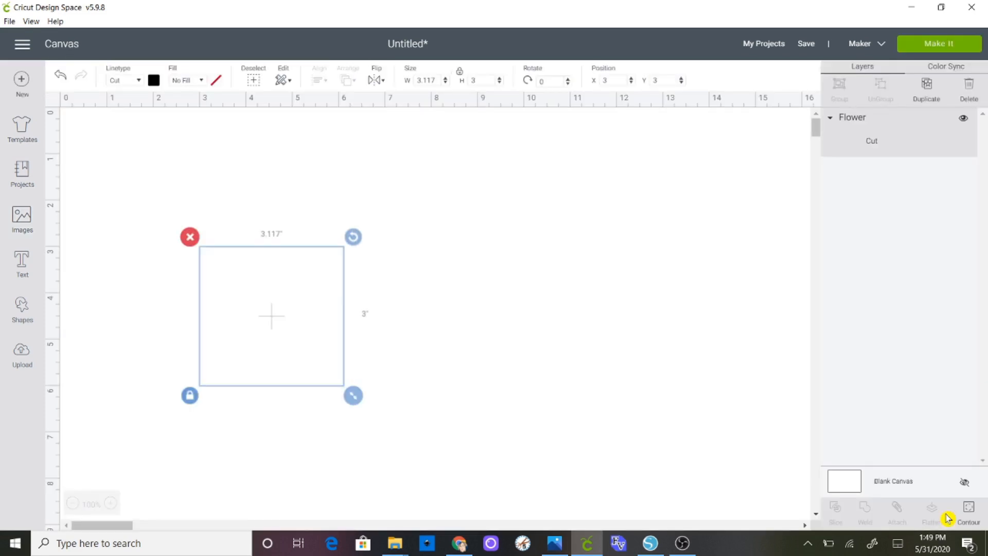
Enlarge the sunflower to about 5.27 by 5.07 inches near the canvas top and place a copy of it to its right.
left_click_drag(354, 396, 453, 490)
left_click_drag(410, 368, 357, 275)
right_click(357, 274)
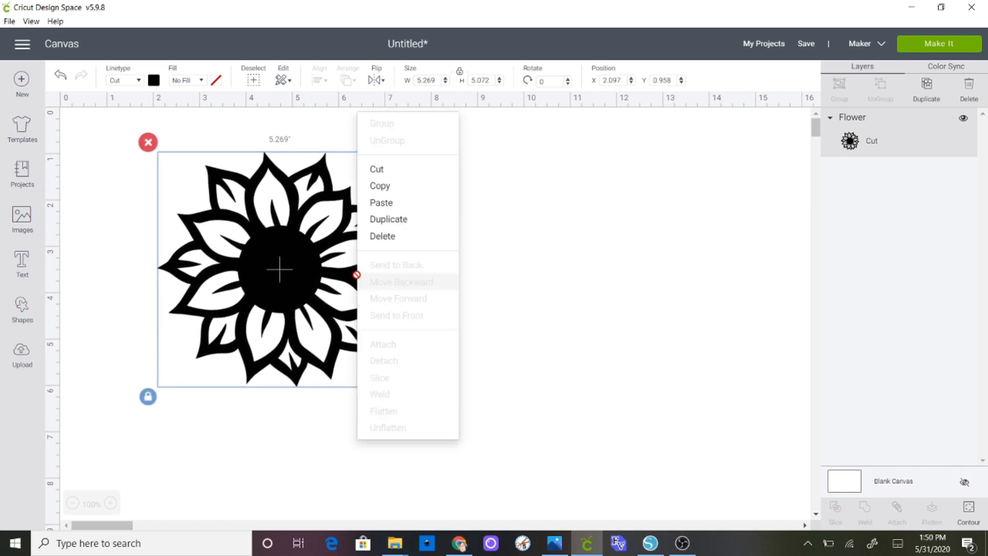
left_click(408, 188)
left_click(469, 258)
right_click(471, 257)
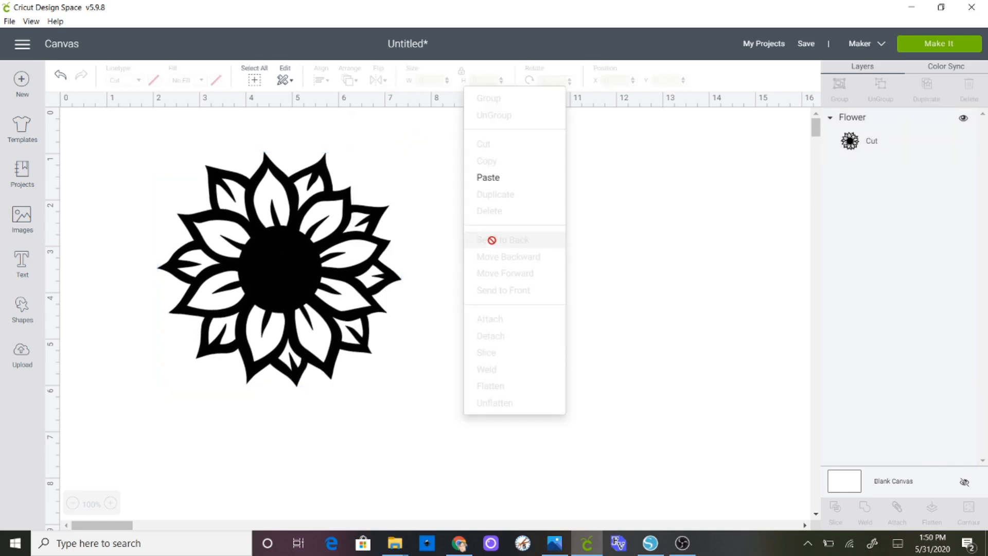
left_click(514, 188)
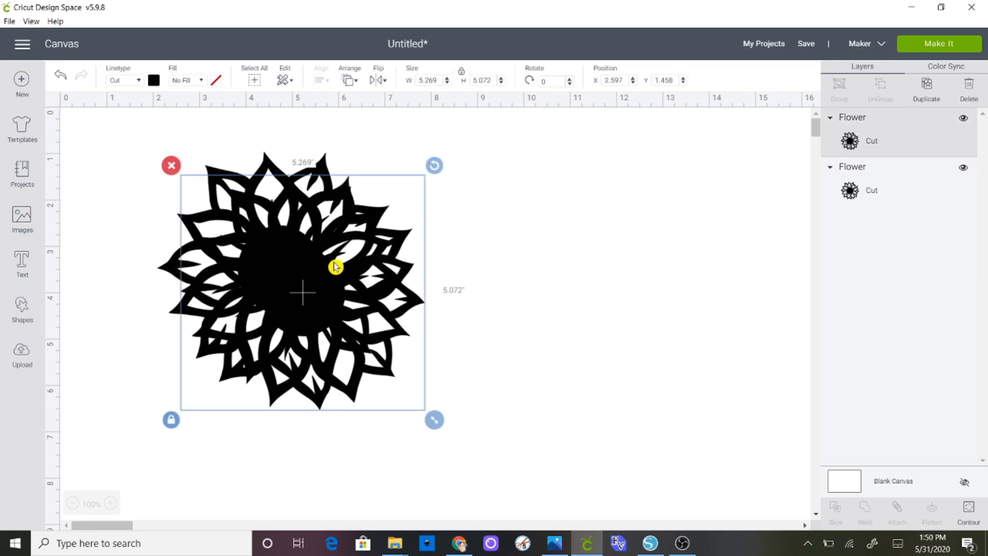
left_click_drag(337, 264, 619, 249)
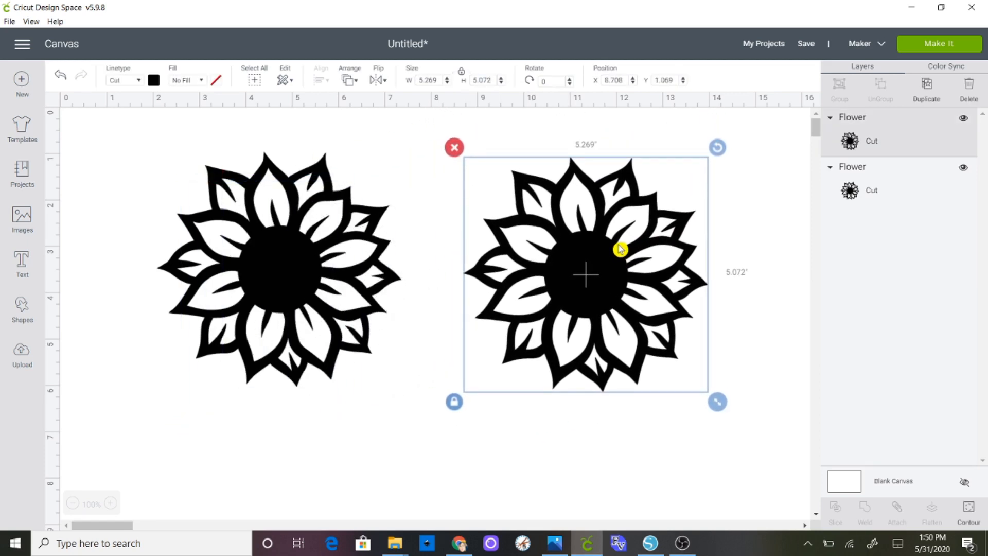
Hide all contours of the copied sunflower so that only its solid outer silhouette is left.
left_click(969, 510)
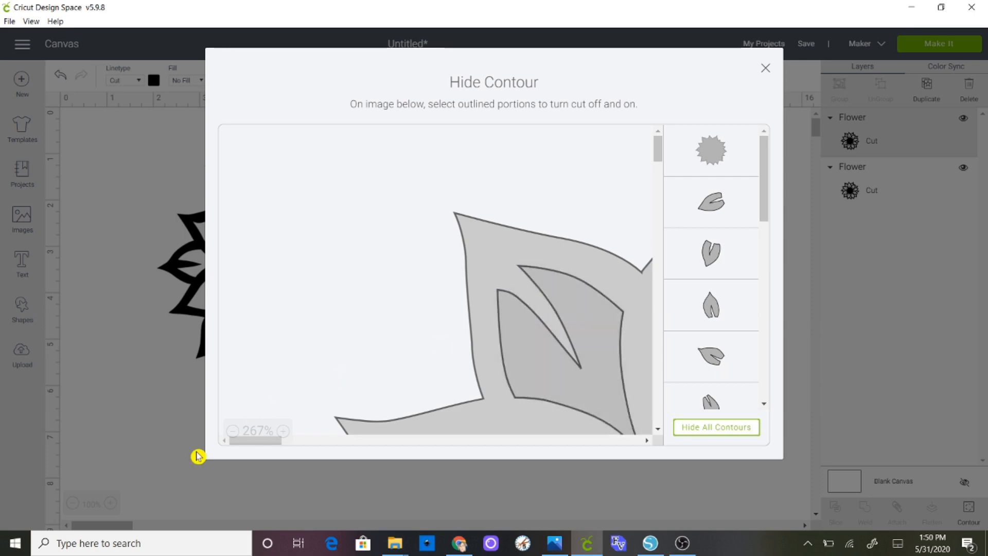
left_click(231, 431)
left_click(232, 431)
left_click(232, 432)
left_click(232, 431)
left_click(232, 431)
left_click(232, 431)
left_click(232, 431)
left_click(232, 431)
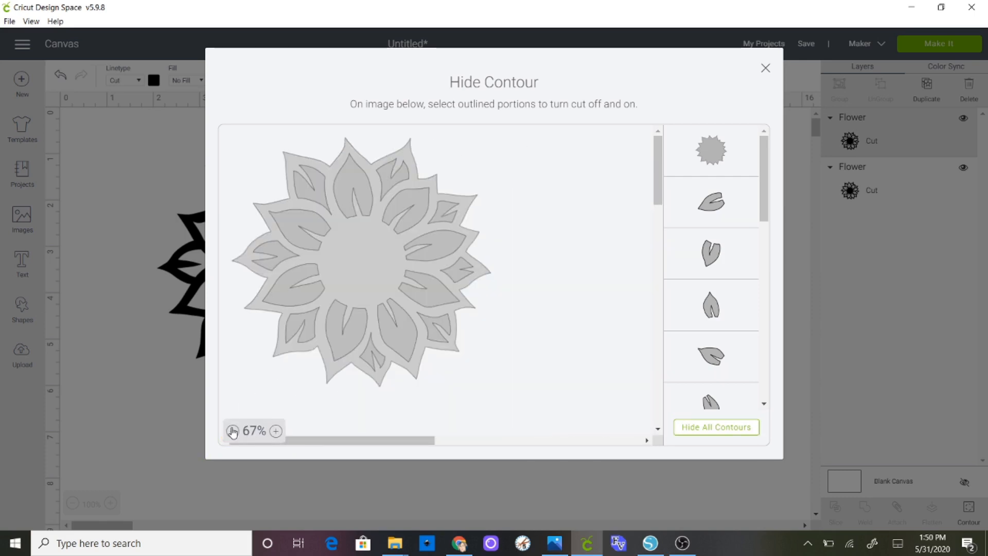
left_click(711, 431)
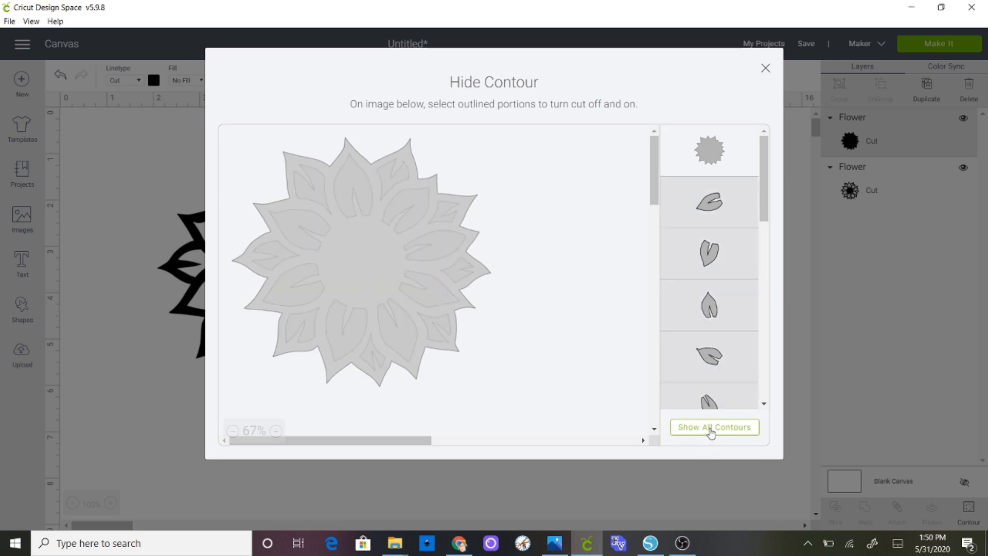
left_click(765, 68)
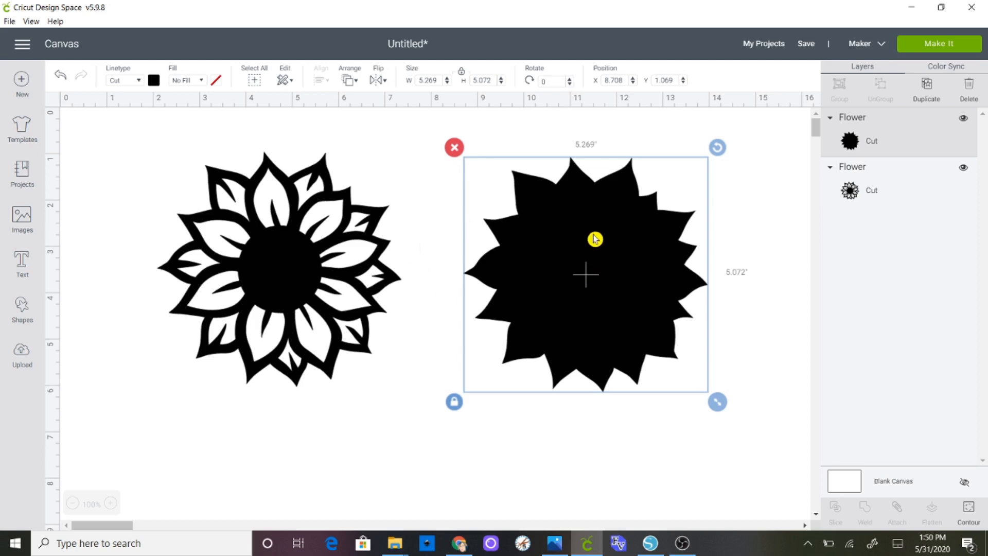
Hide the solid silhouette layer and turn off the outer contour of the original sunflower, leaving only its separate petals.
left_click(962, 119)
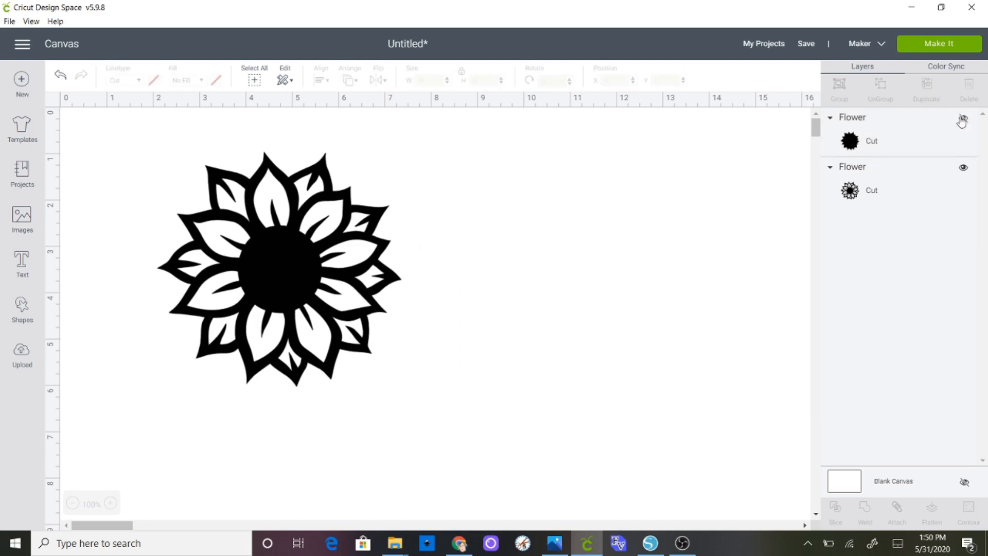
left_click(206, 305)
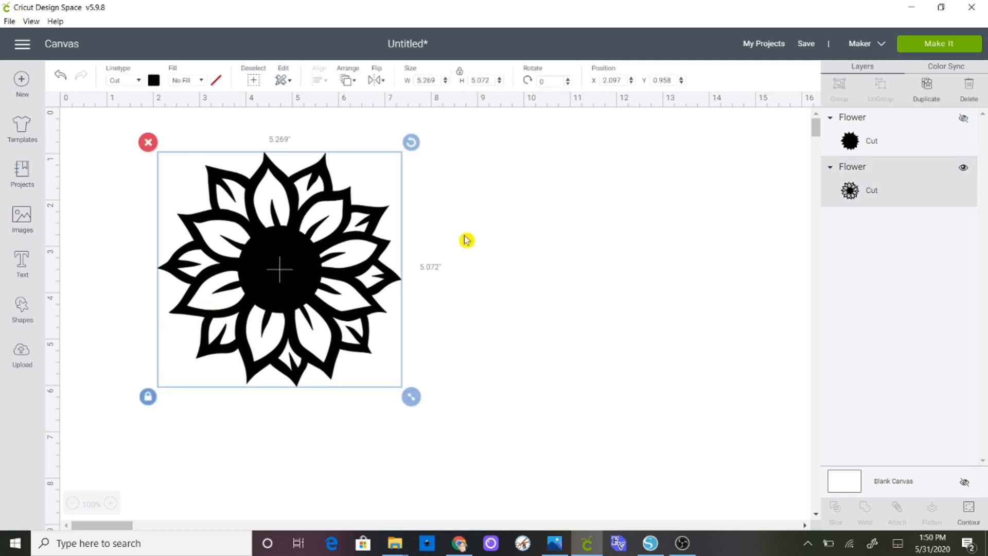
left_click(968, 510)
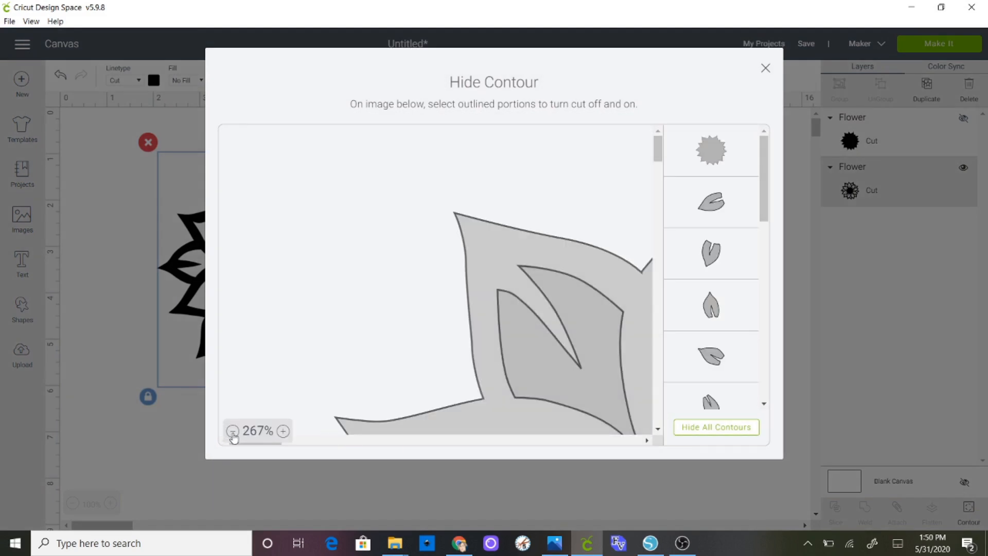
left_click(232, 431)
left_click(232, 431)
left_click(232, 431)
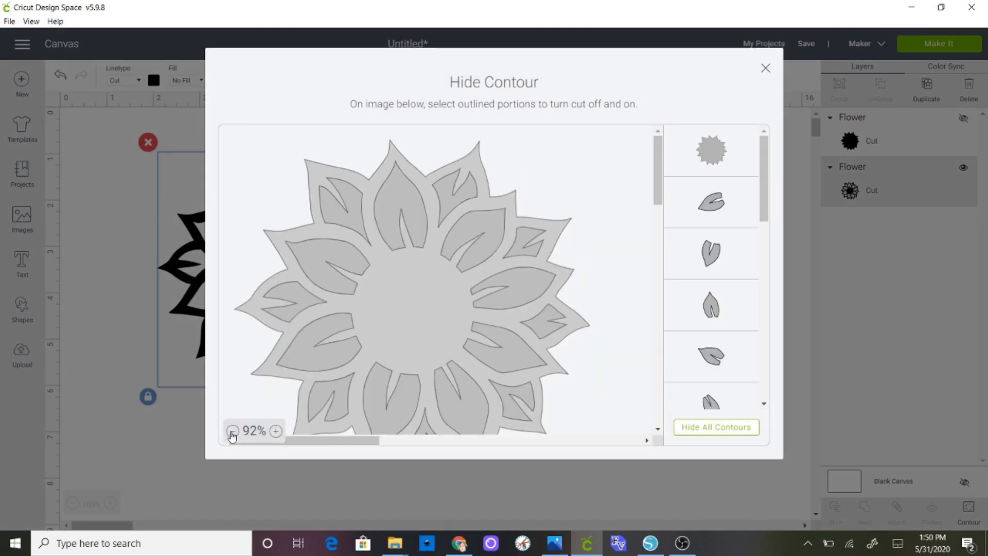
left_click(232, 431)
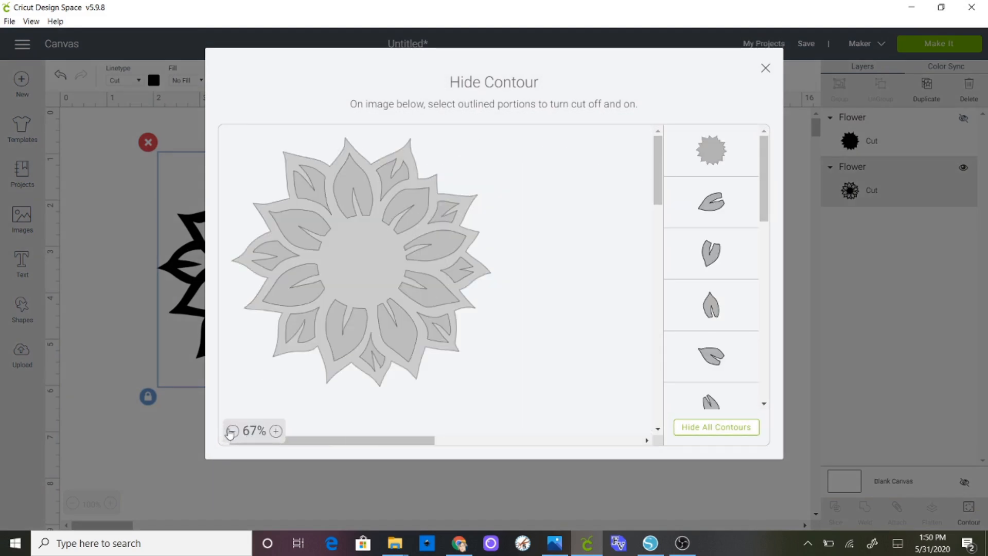
left_click(722, 158)
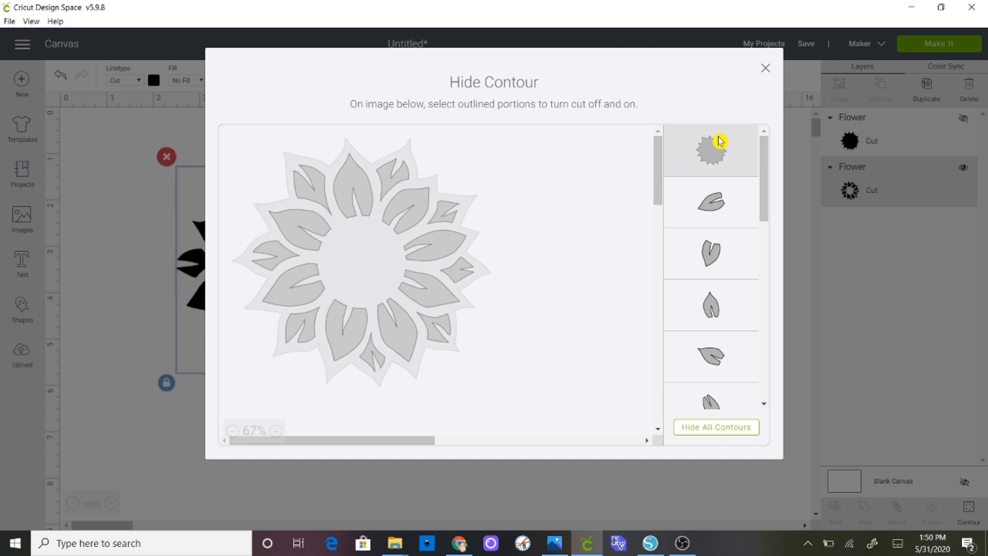
left_click(765, 68)
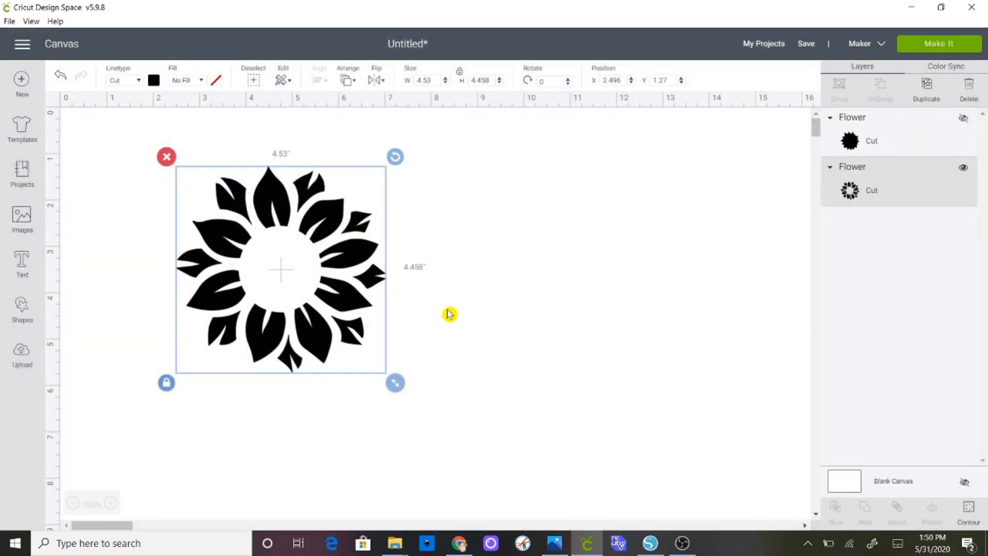
Search the image library for flag with the Uploaded ownership filter and insert the United States flag image.
left_click(21, 221)
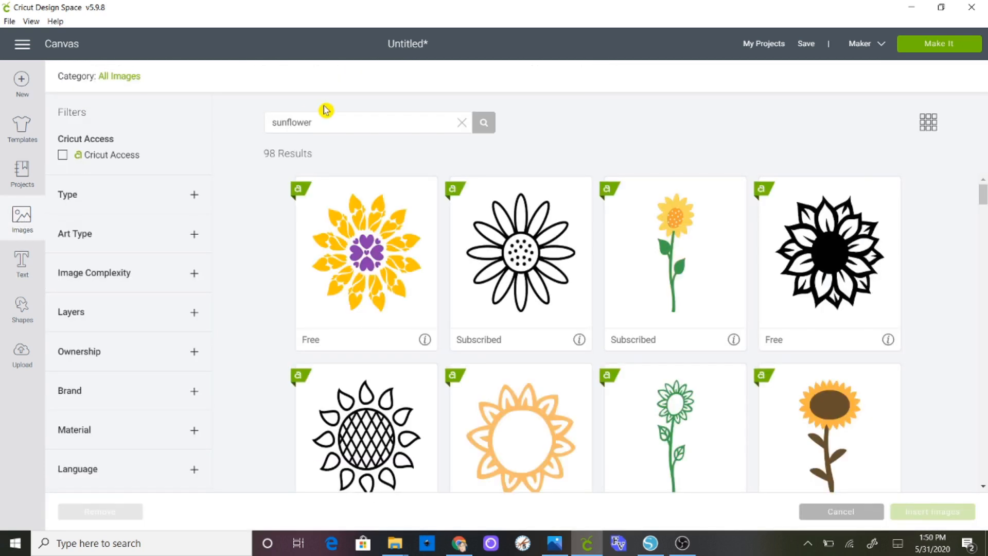
left_click_drag(318, 123, 253, 121)
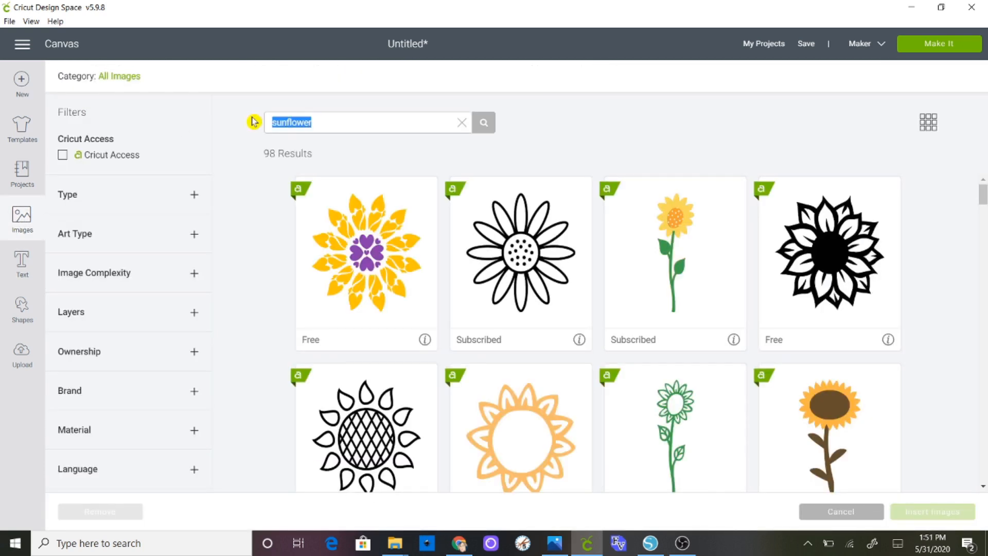
type("flag")
key("Return")
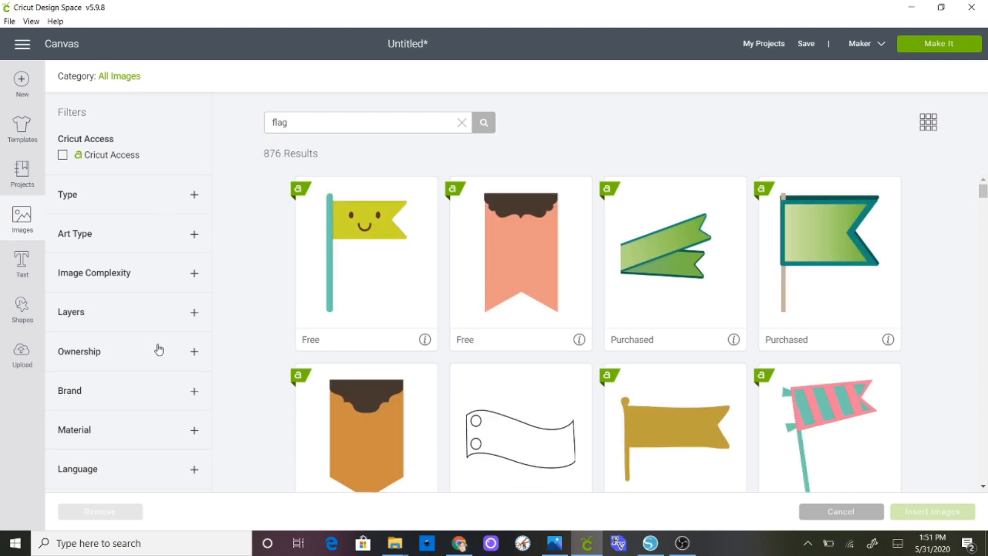
left_click(191, 353)
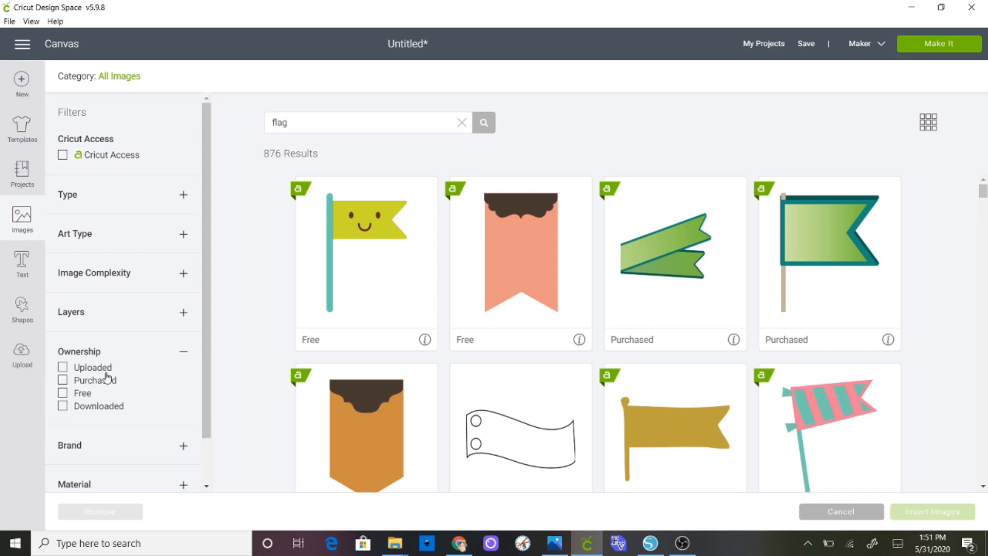
left_click(62, 366)
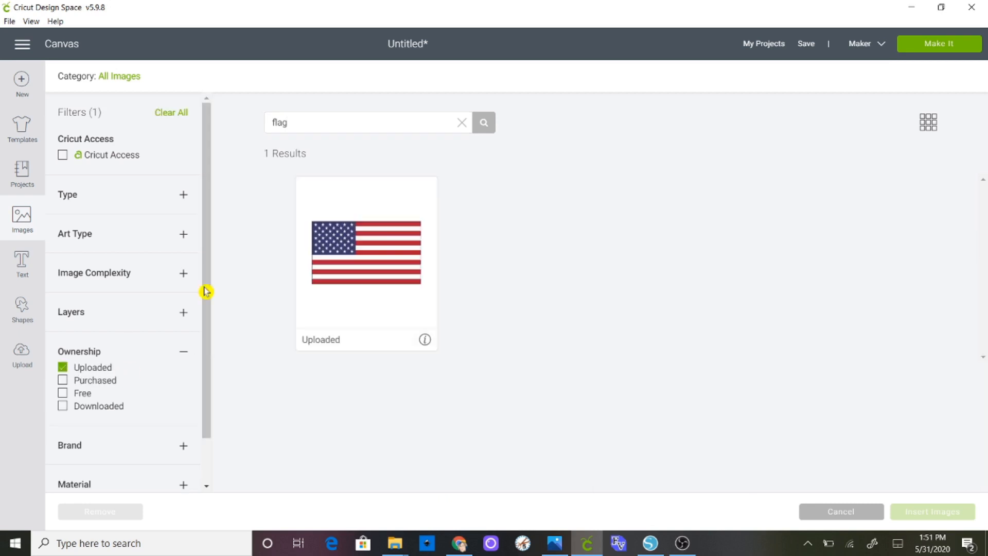
left_click(375, 253)
left_click(941, 513)
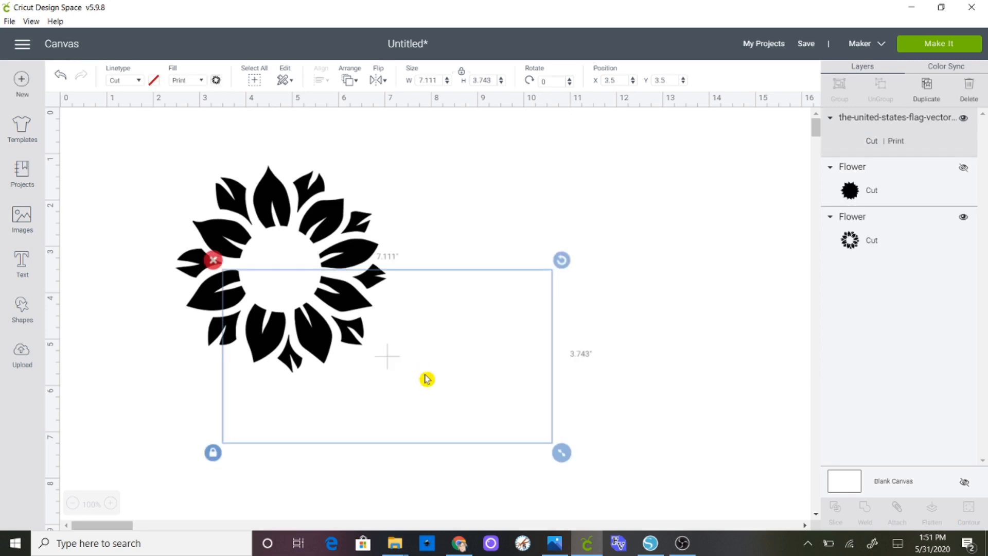
Enlarge the flag to about 9.78 by 5.15 inches and position it so it fully covers the sunflower petals.
left_click_drag(426, 379, 600, 270)
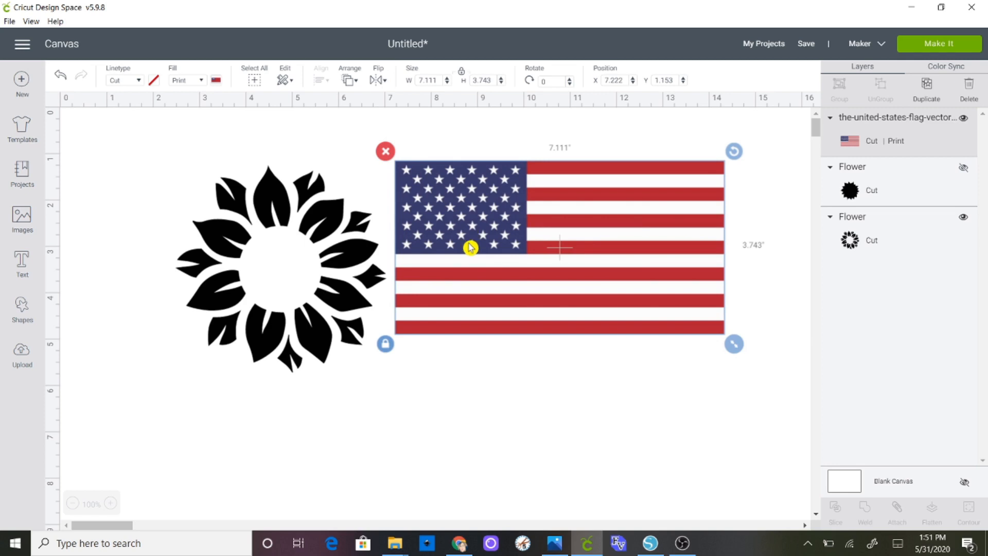
left_click_drag(488, 258, 421, 280)
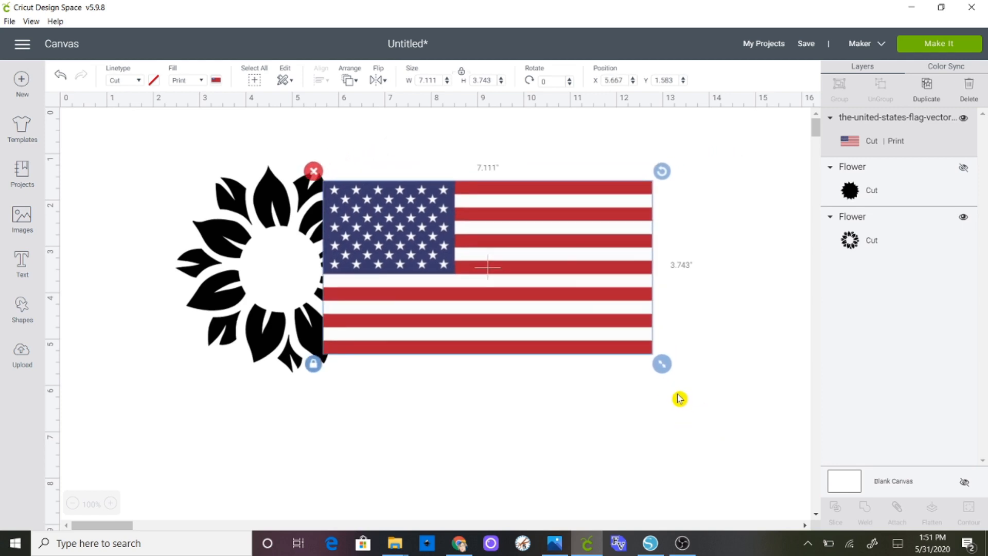
left_click_drag(663, 364, 795, 468)
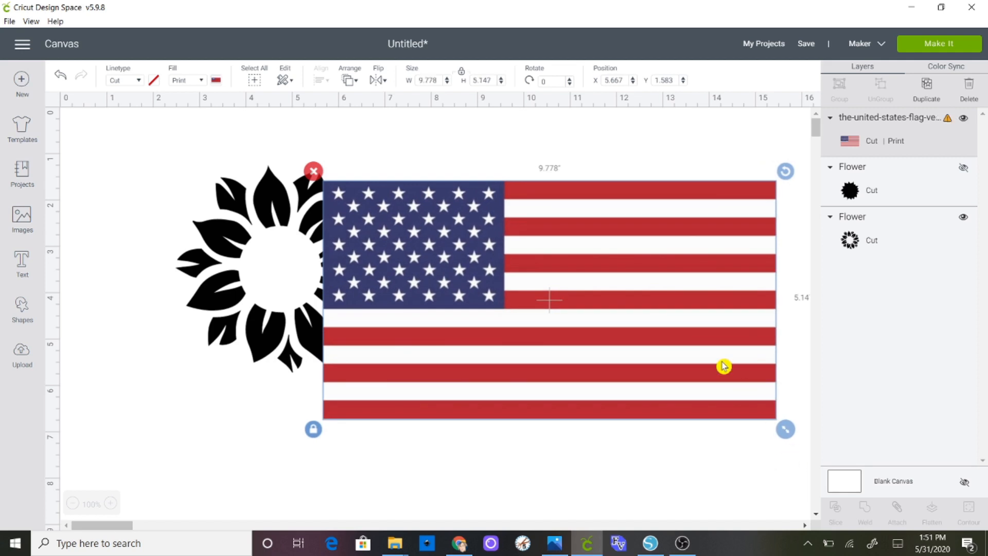
left_click_drag(723, 363, 535, 344)
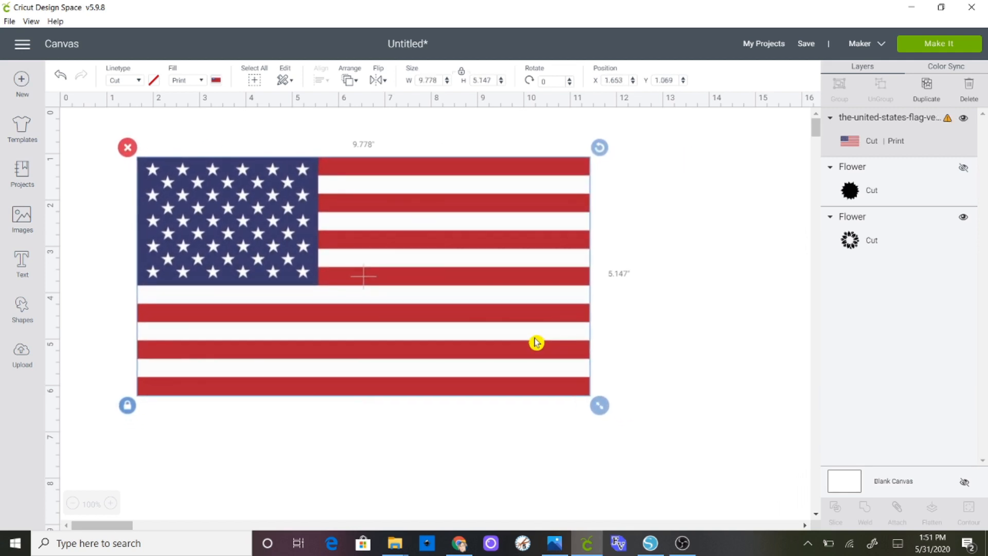
Send the flag to the back and shift the petals to about X 3.08, Y 1.51, across the star field and stripes.
left_click(348, 80)
left_click(379, 104)
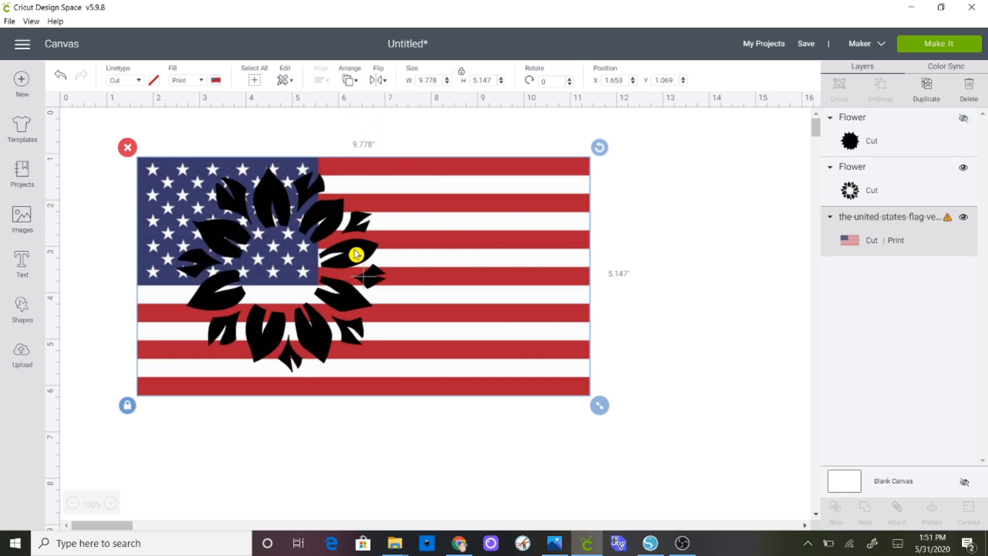
left_click_drag(358, 255, 384, 266)
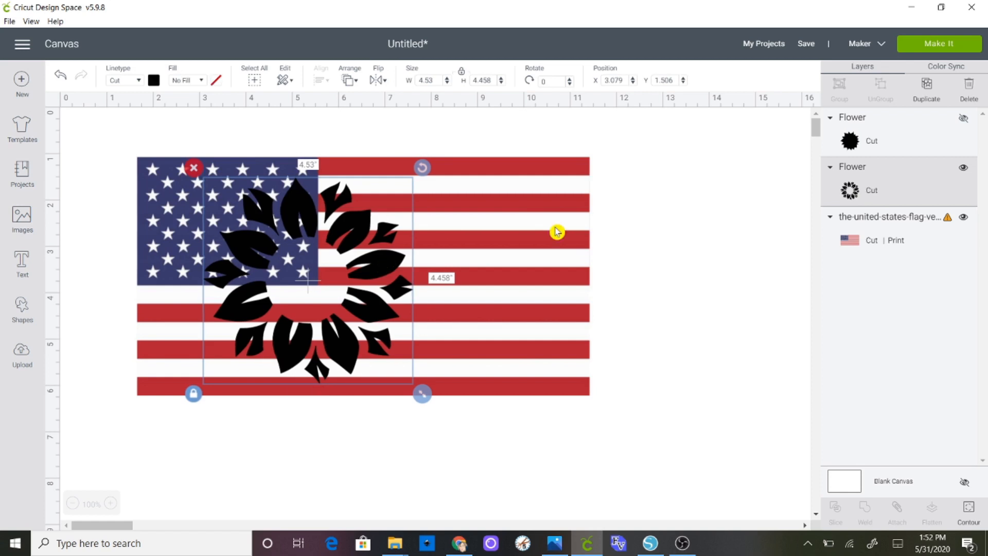
Select the black sunflower petals together with the flag and slice them.
left_click(625, 446)
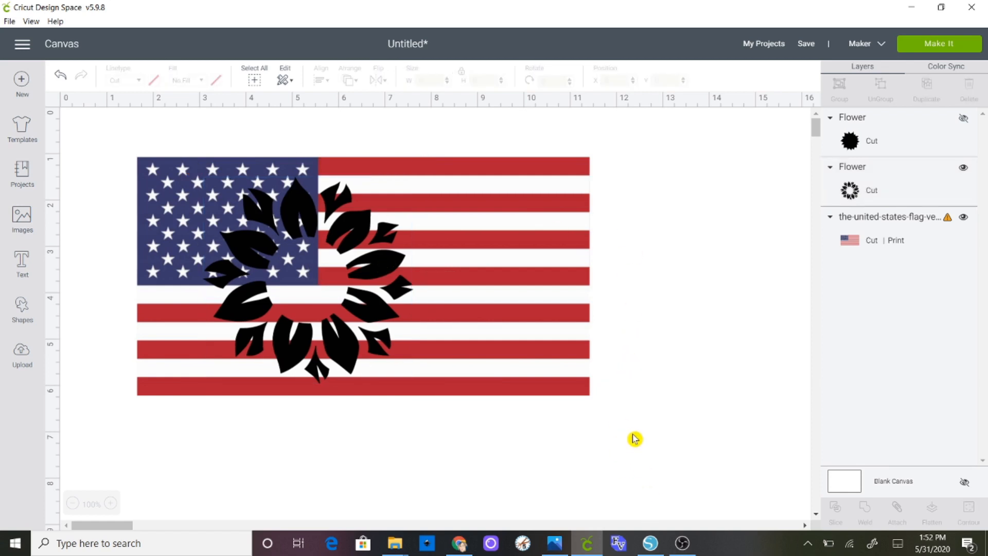
left_click_drag(627, 430, 101, 139)
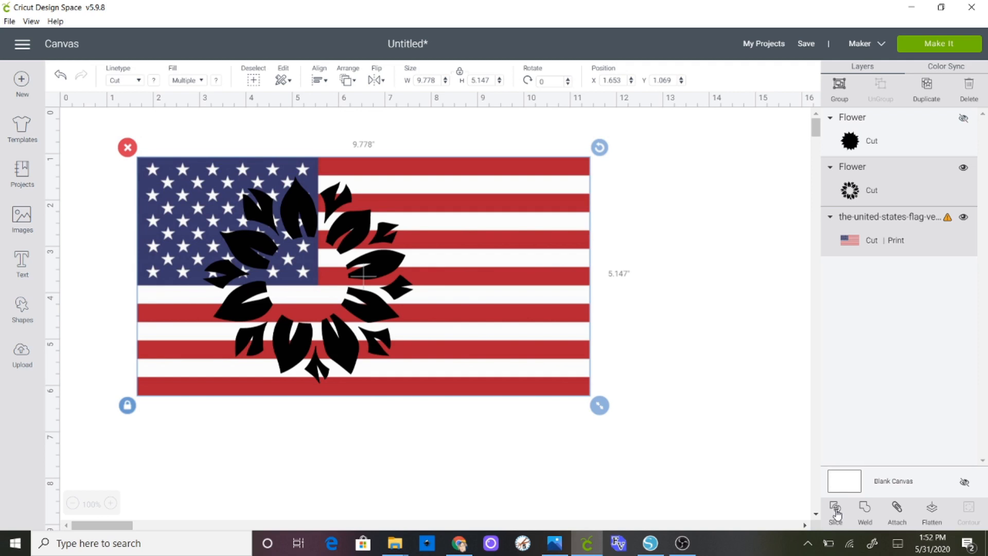
left_click(836, 513)
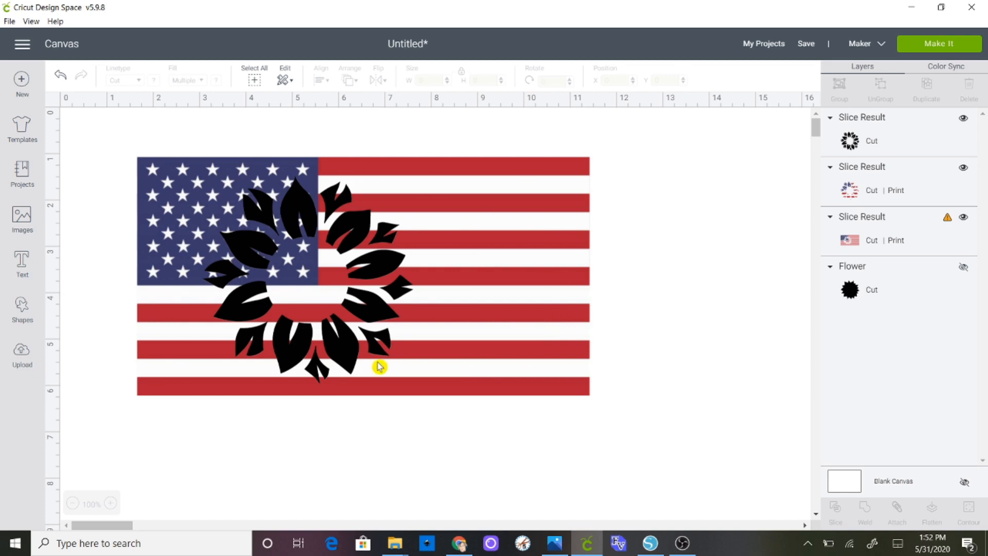
Move the sliced black petals to about X 9.01, Y 2.59 and pull the flag-patterned petals down out of the flag.
left_click_drag(423, 366, 784, 396)
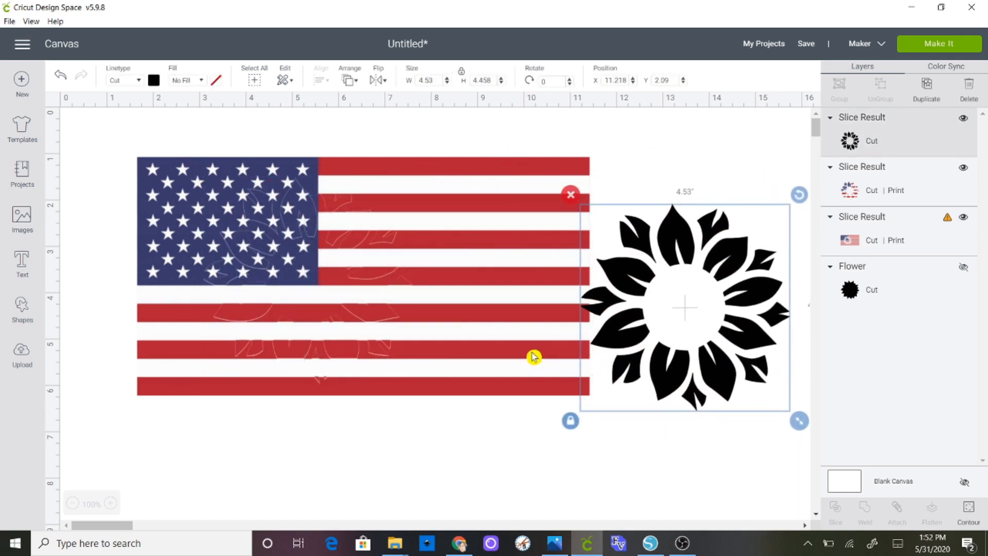
left_click_drag(628, 269, 500, 334)
key("ctrl+z")
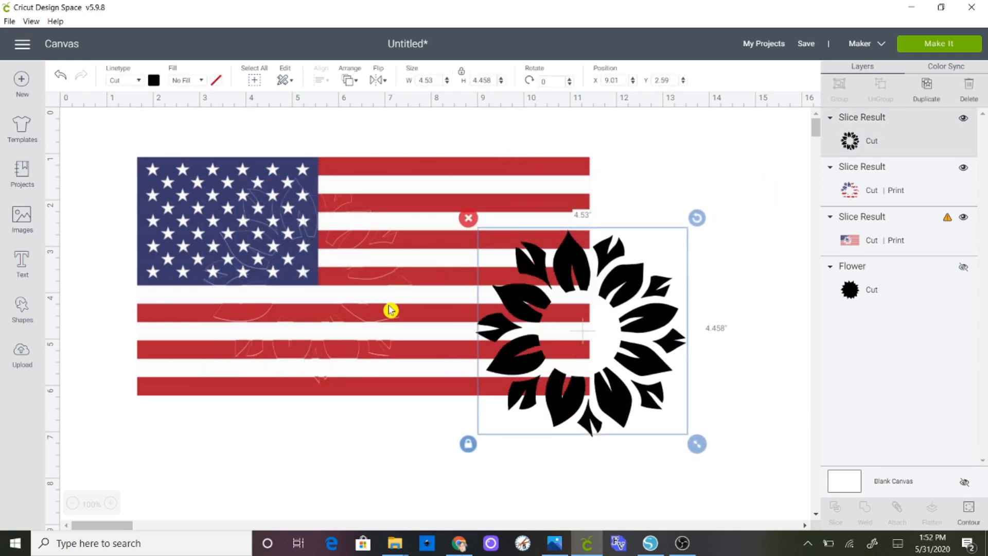
left_click_drag(421, 214, 324, 365)
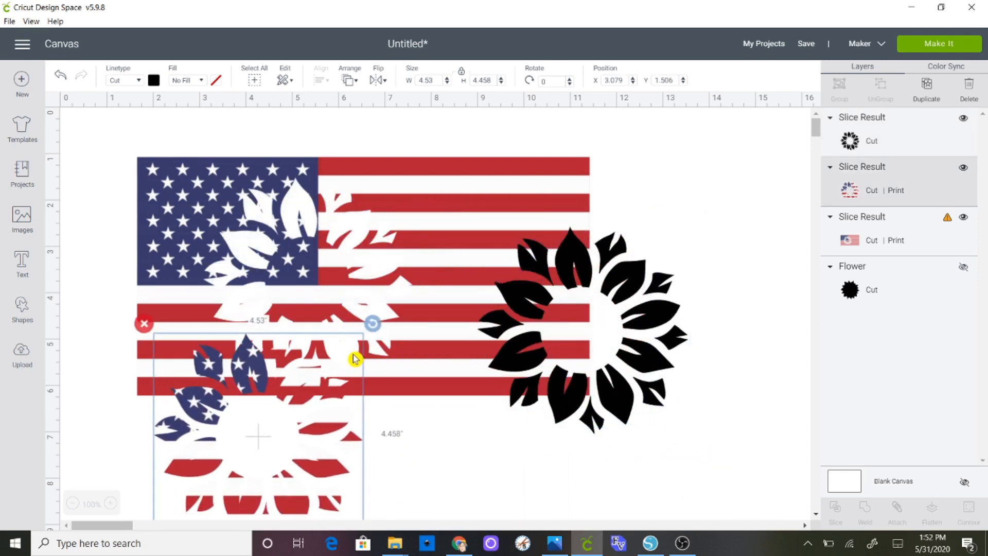
Delete the leftover flag with the petal cutouts and the black petals, keeping only the flag-patterned petals.
left_click(450, 251)
left_click(129, 148)
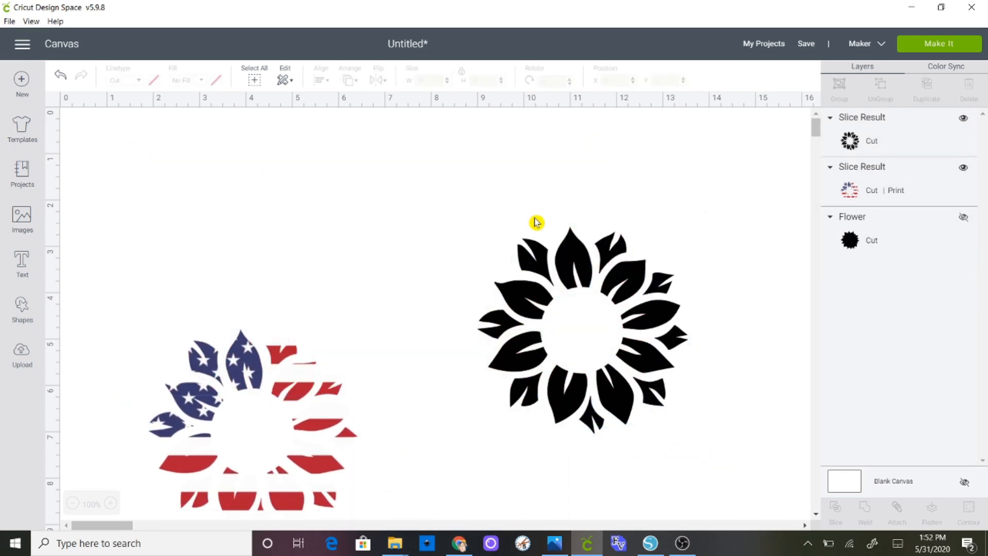
left_click(564, 278)
left_click(470, 220)
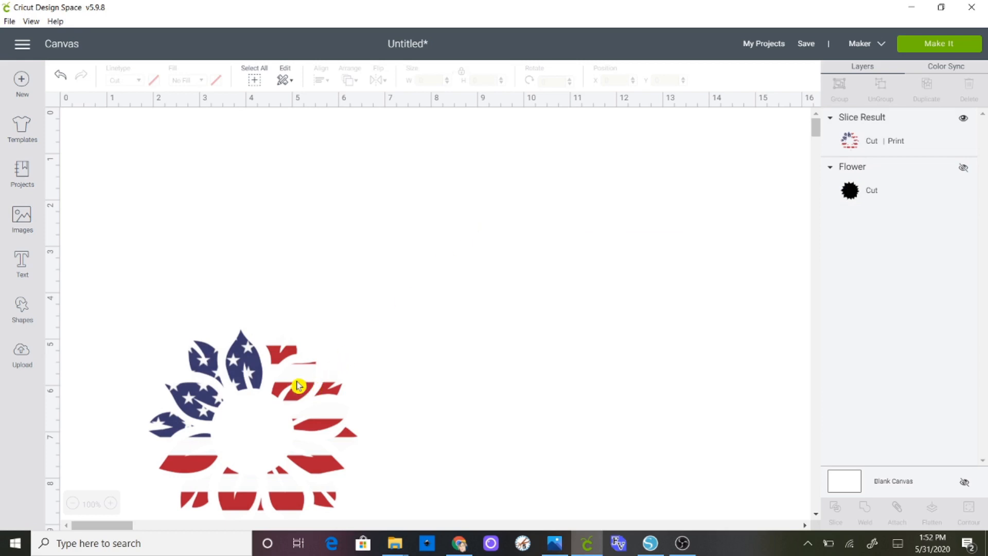
Move the flag-patterned petals to about X 4.26, Y 1.09, unhide the solid sunflower silhouette and center it behind them.
left_click_drag(302, 381, 406, 211)
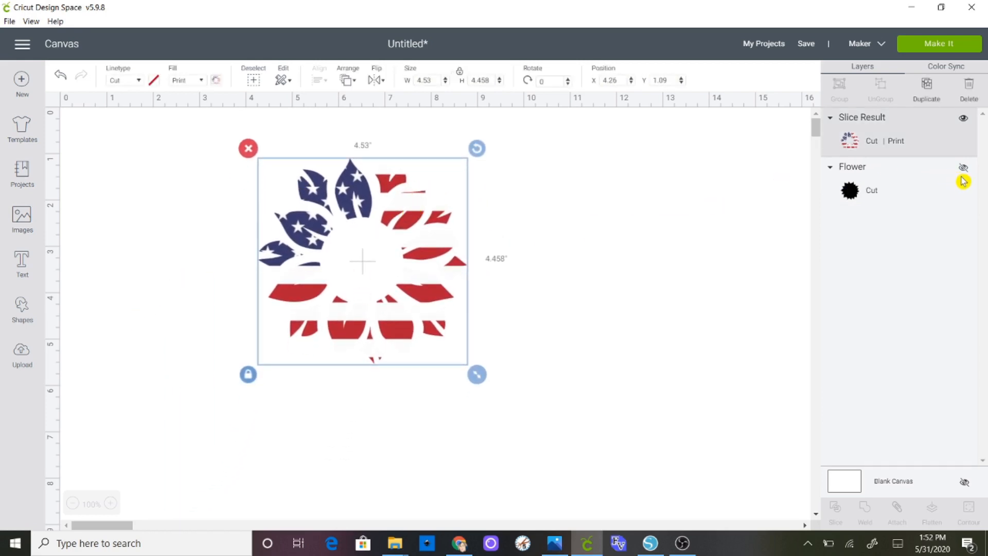
left_click(962, 167)
left_click_drag(612, 300, 389, 287)
left_click(579, 308)
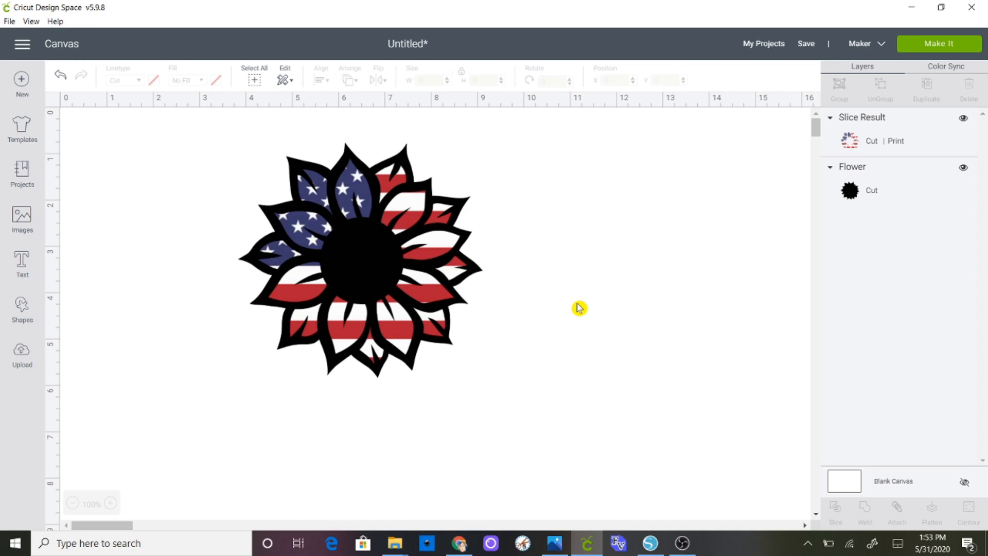
mouse_move(551, 551)
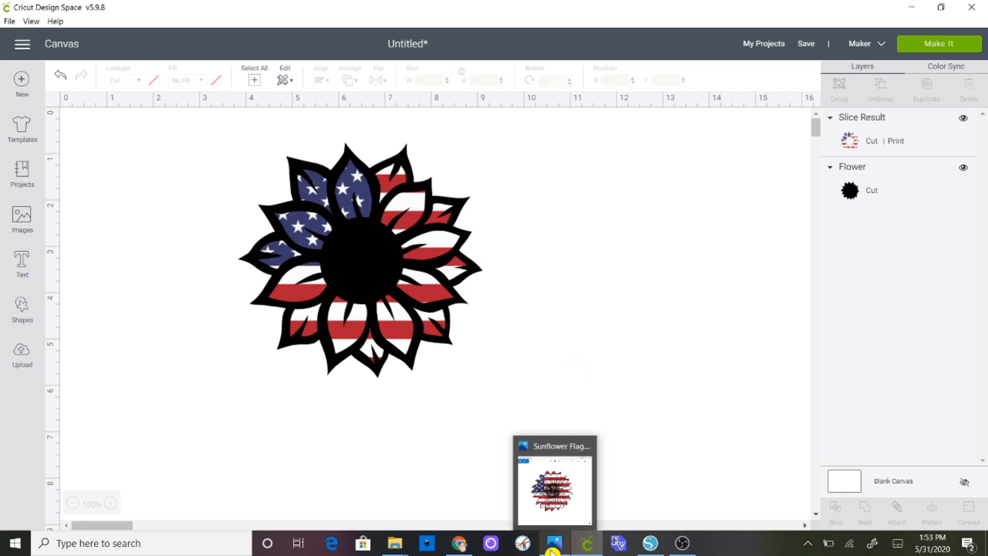